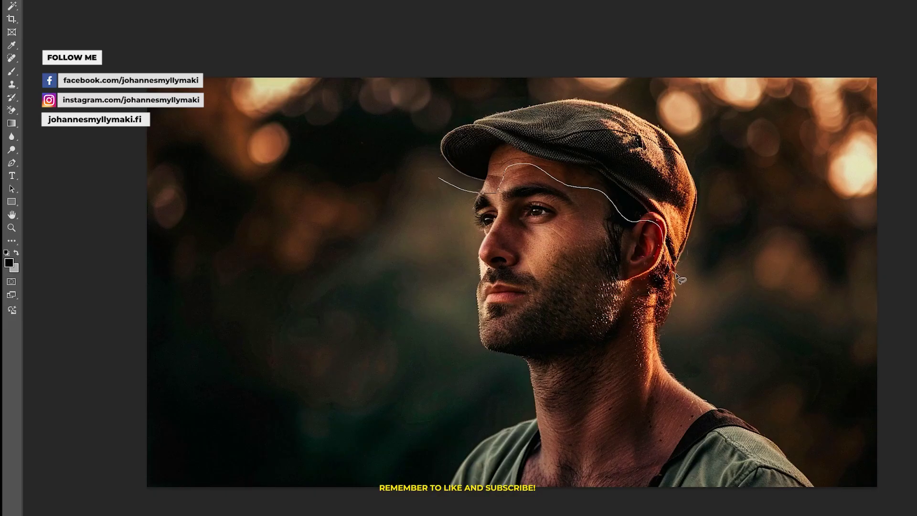
Step: Lasso the flat cap and surrounding area, then start Generative Fill on it
{"action": "mouse_move", "coordinate": [679, 267]}
{"action": "left_mouse_down"}
{"action": "mouse_move", "coordinate": [510, 97]}
{"action": "mouse_move", "coordinate": [432, 162]}
{"action": "left_mouse_up"}
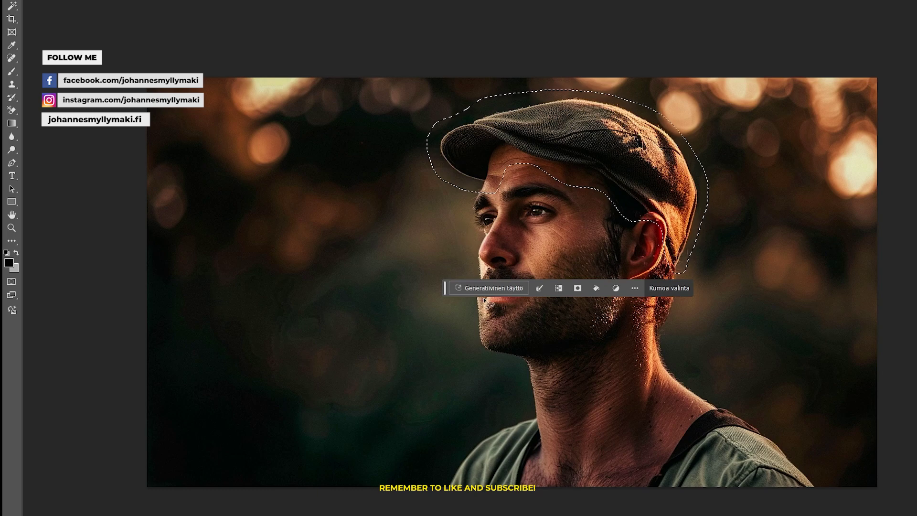
{"action": "left_click", "coordinate": [458, 287]}
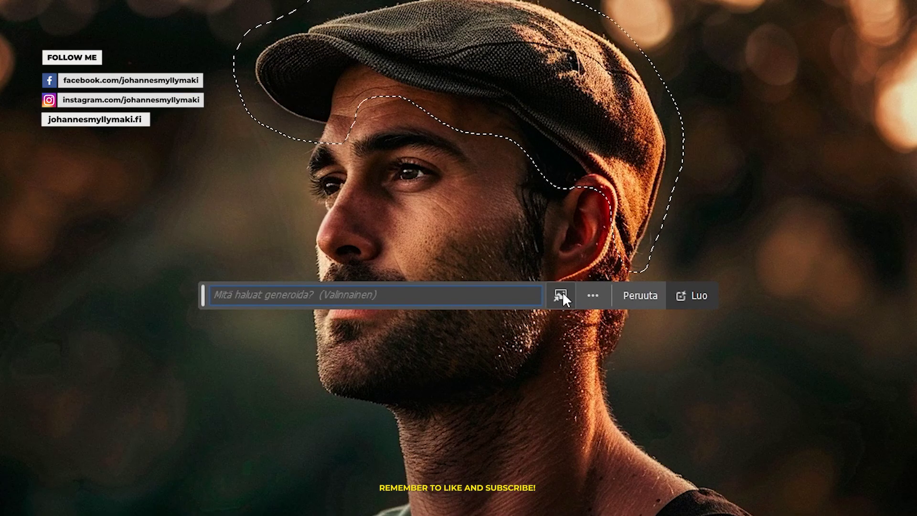
{"action": "mouse_move", "coordinate": [569, 266]}
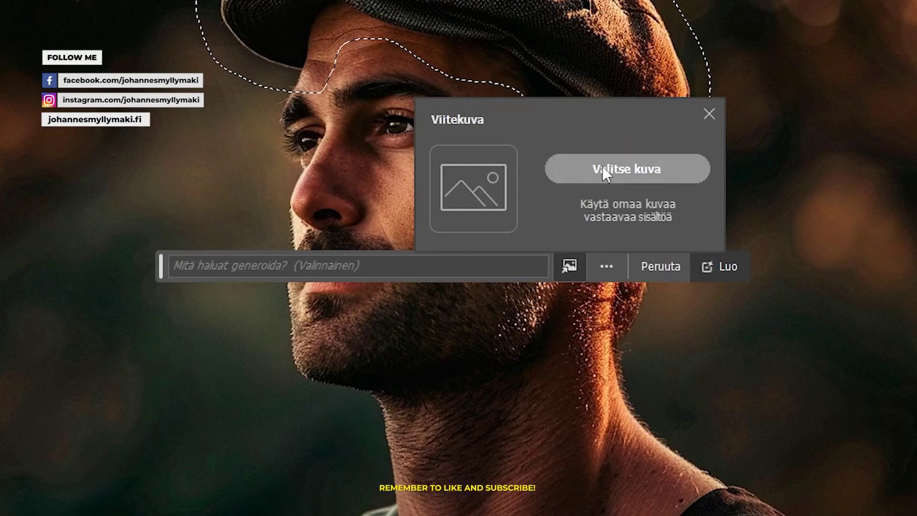
Step: Attach a reference image from disk and generate a rainbow-striped baseball cap
{"action": "left_click", "coordinate": [629, 168]}
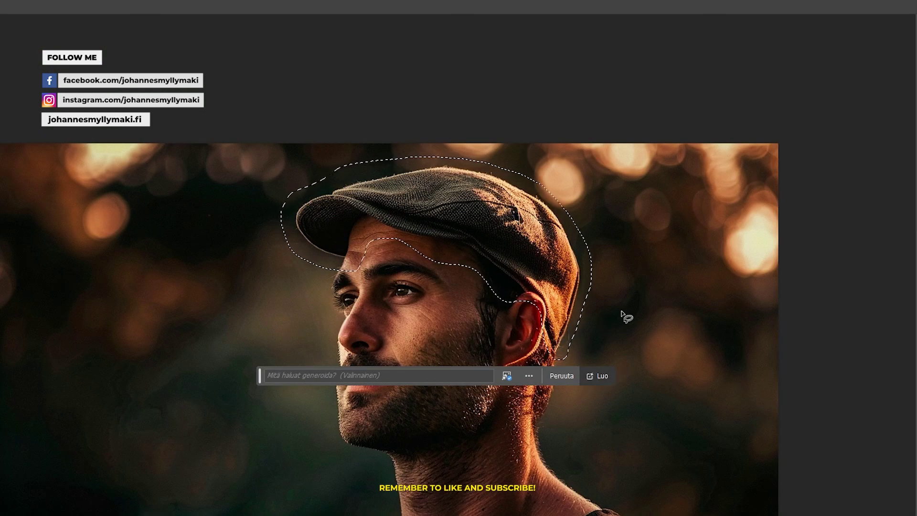
{"action": "left_click", "coordinate": [598, 374]}
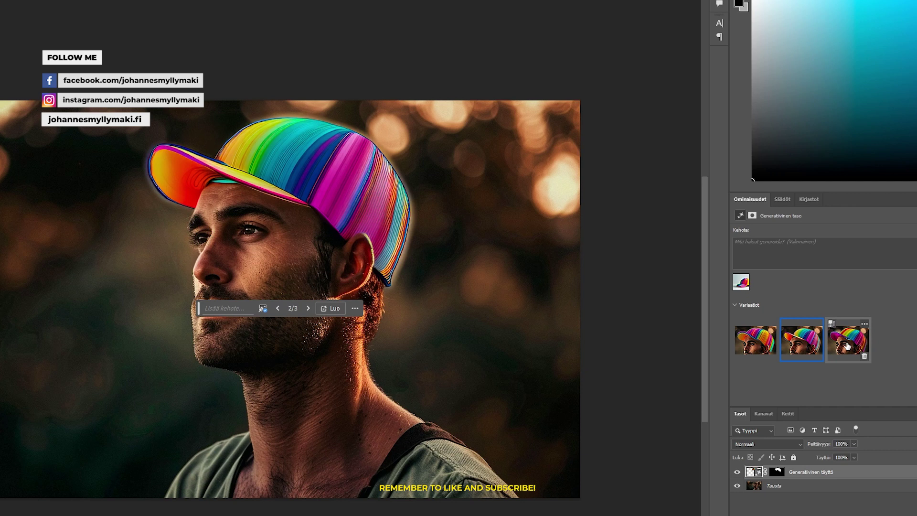
Step: Choose the third variation thumbnail in the Properties panel's Variations
{"action": "left_click", "coordinate": [774, 319]}
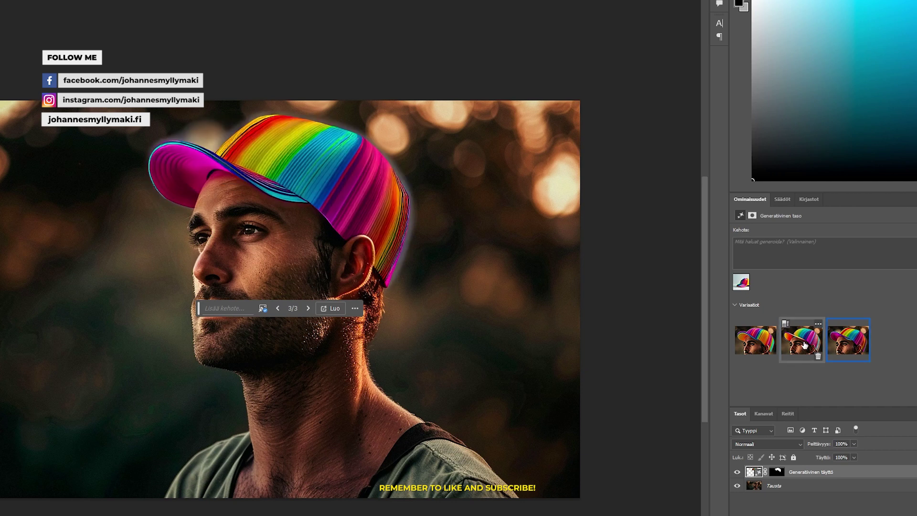